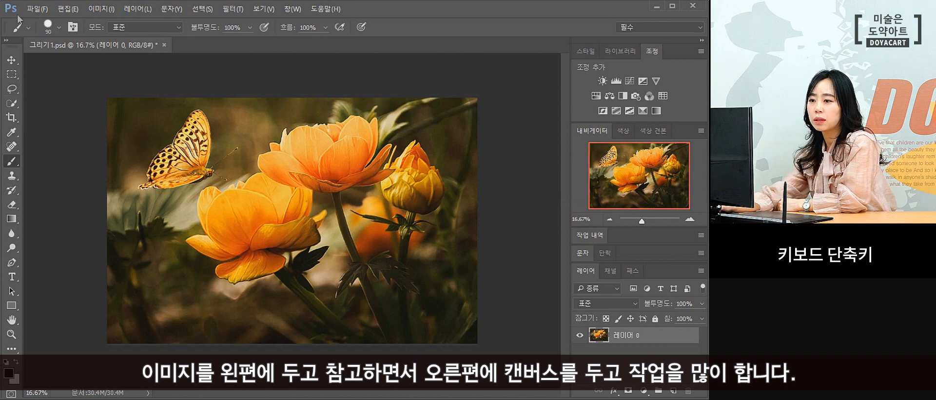
- Create a new blank portrait document and arrange it beside the flower image in the two-up vertical layout
left_click(41, 13)
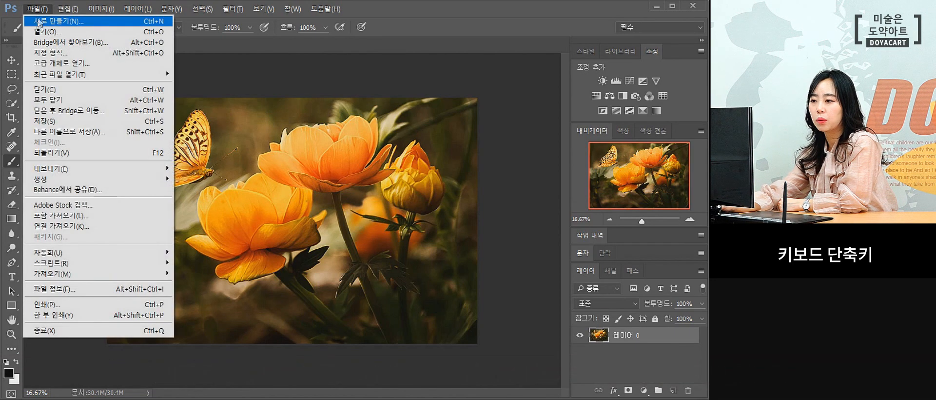
left_click(505, 19)
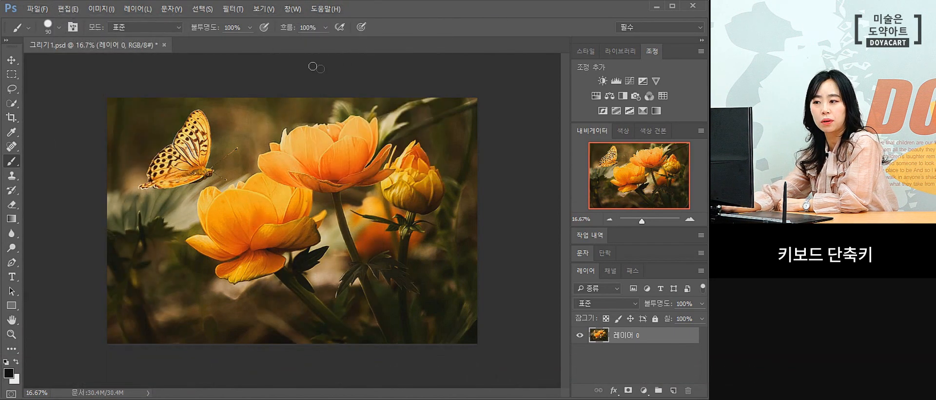
left_click(51, 16)
left_click(48, 19)
left_click(426, 77)
left_click(131, 48)
left_click(286, 11)
mouse_move(312, 22)
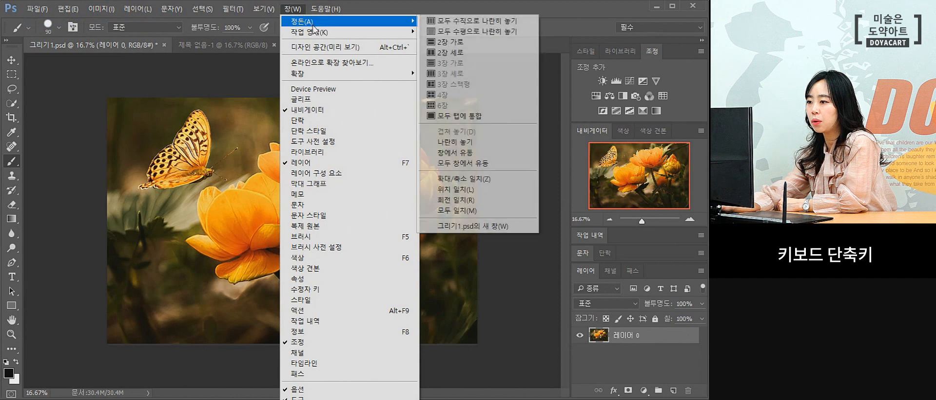
left_click(458, 53)
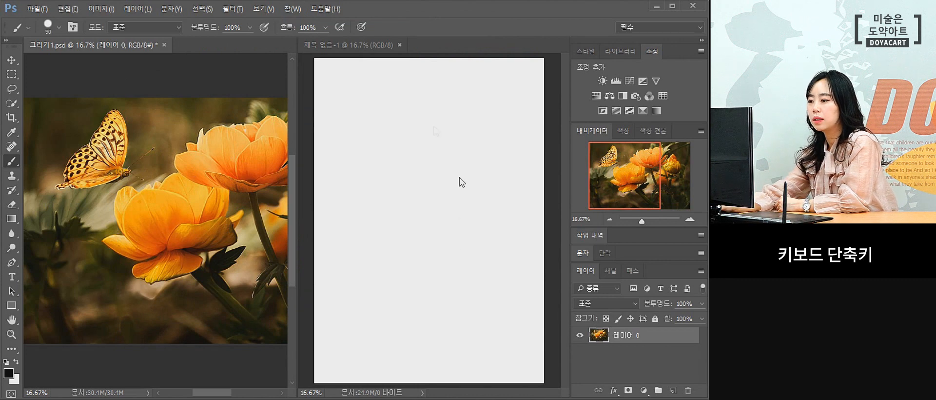
- Activate the blank untitled document and close it
left_click(371, 45)
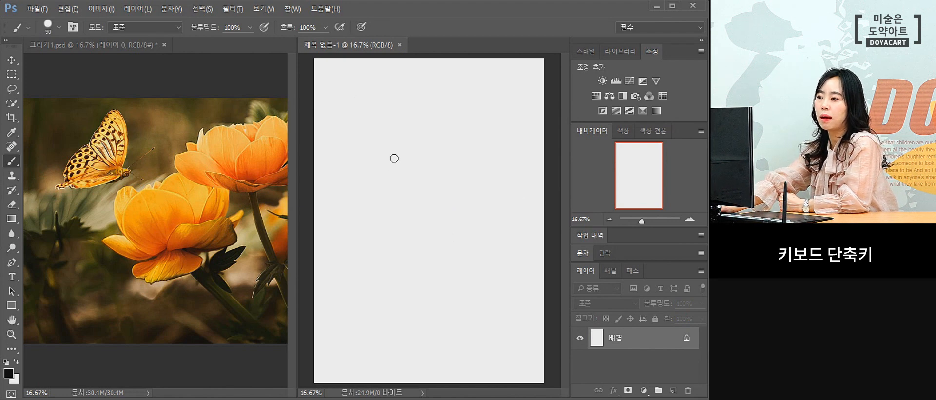
left_click(399, 44)
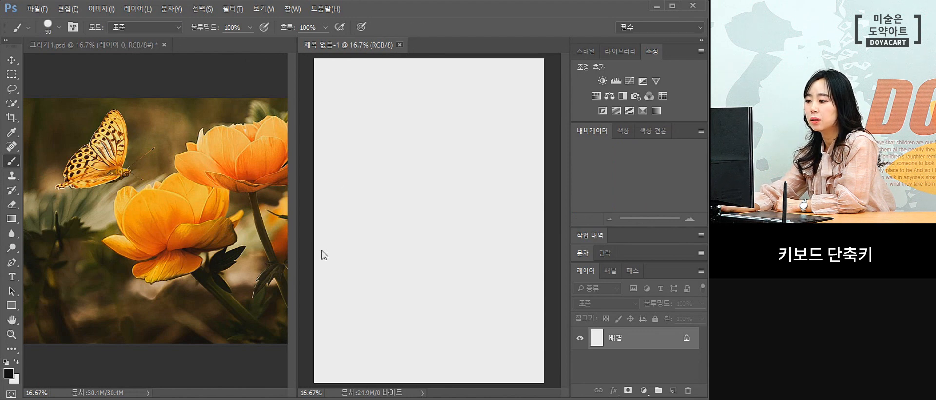
key("ctrl+w")
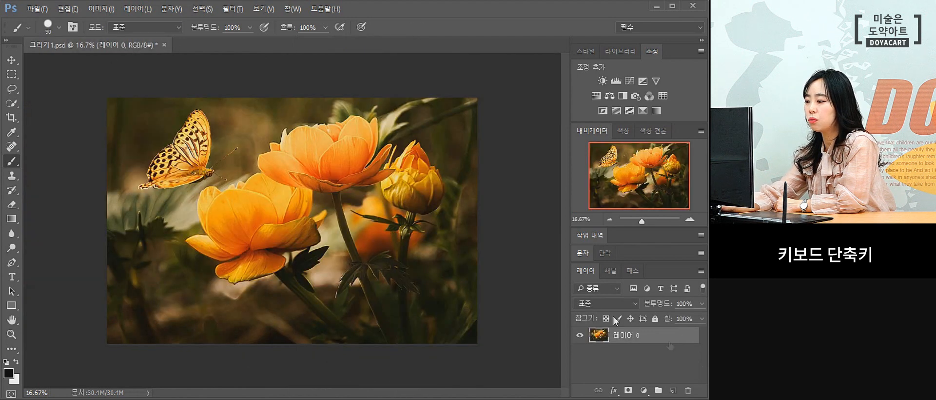
- Add an empty layer above the flower photo and set the photo layer's opacity to 80%
left_click(673, 390)
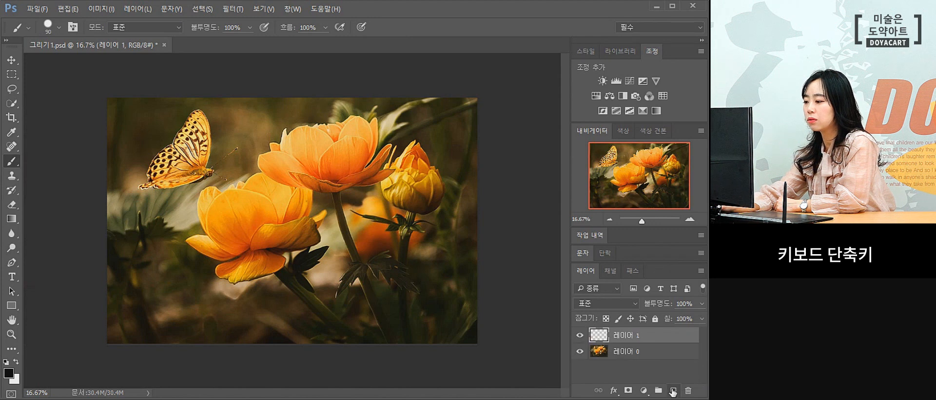
left_click(626, 351)
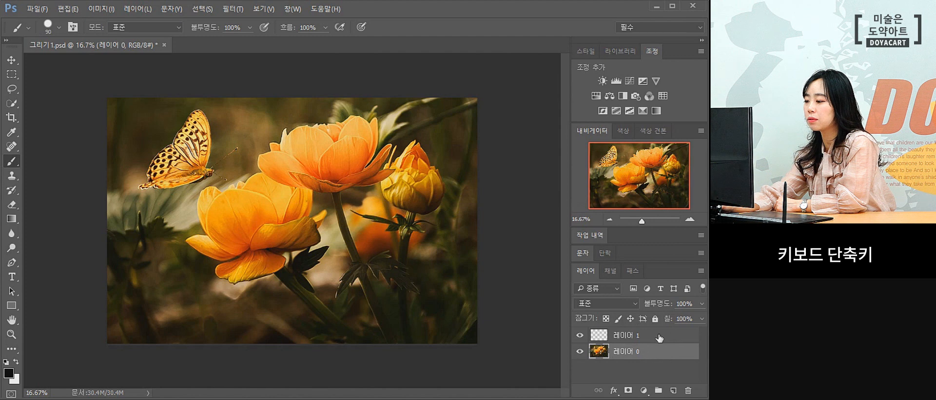
left_click(684, 304)
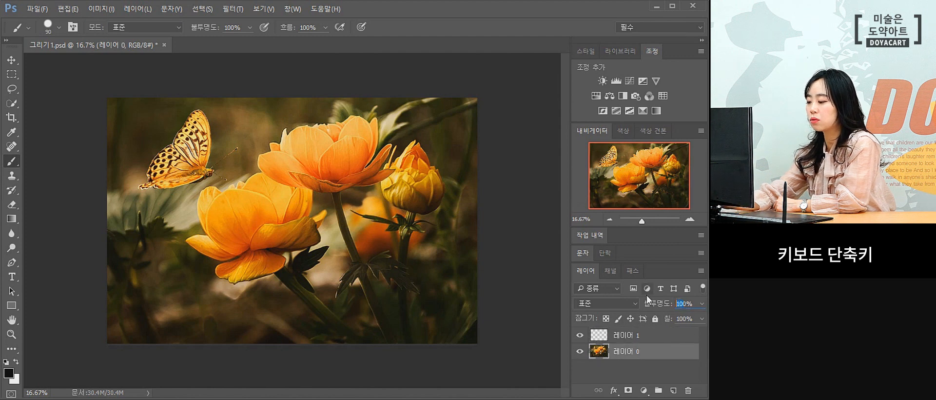
key("3")
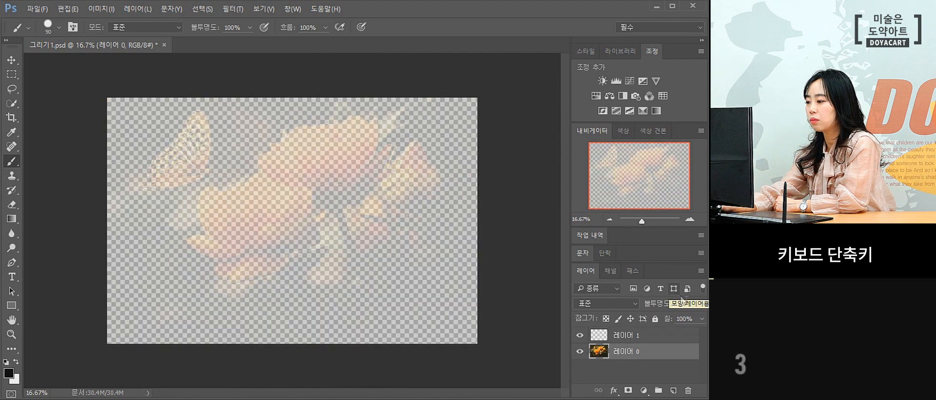
key("5")
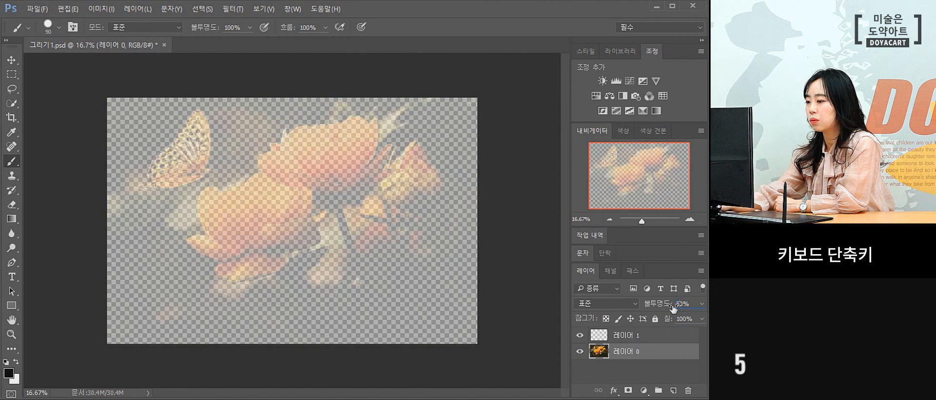
key("BackSpace")
key("8")
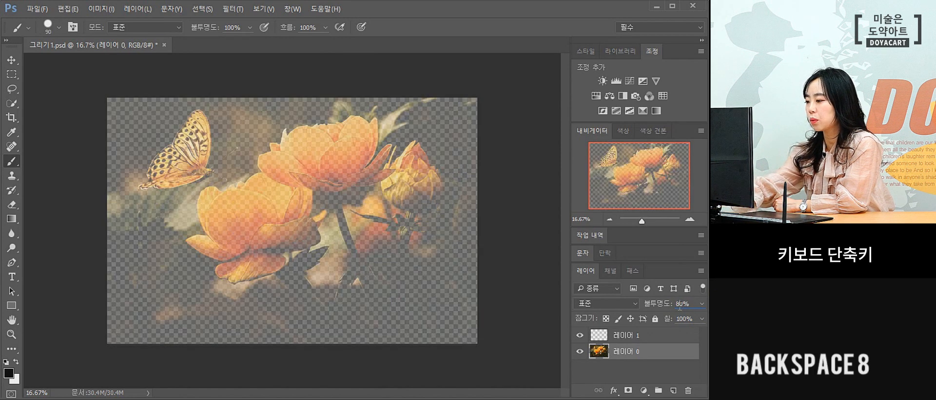
- Add another layer, move it beneath the flower photo and fill it with the white background color
left_click(674, 391)
left_click_drag(658, 350, 656, 380)
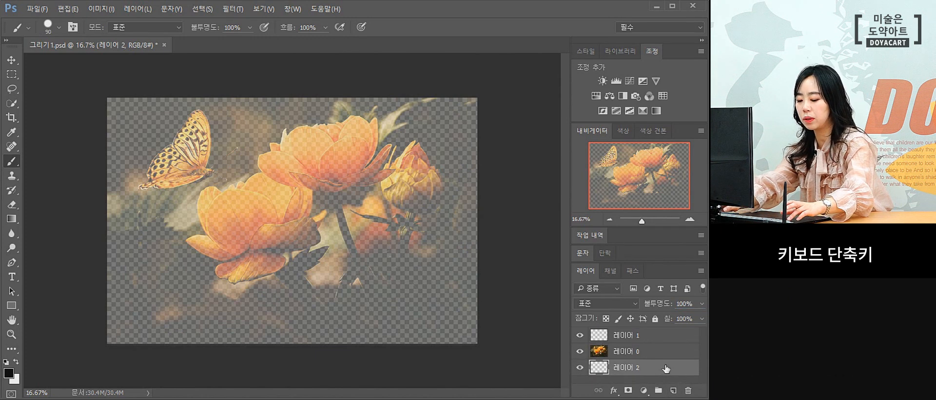
key("ctrl+Delete")
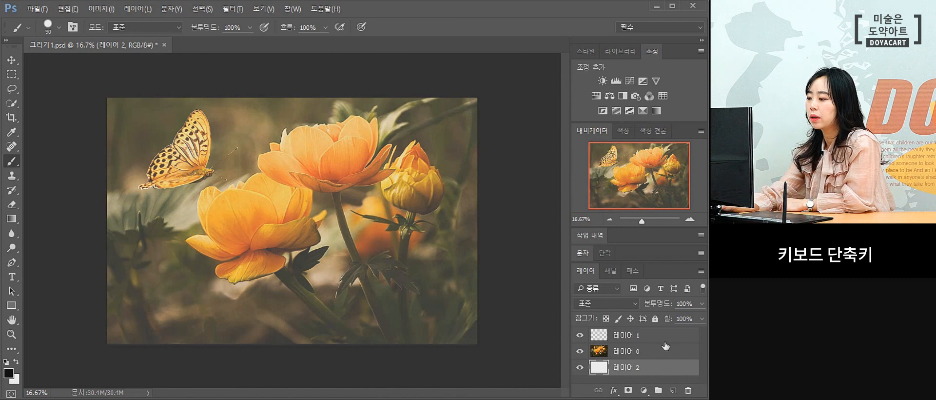
- Examine the photo layer and the empty layer above it by selecting them and toggling their visibility
left_click(653, 337)
left_click(648, 355)
left_click(645, 341)
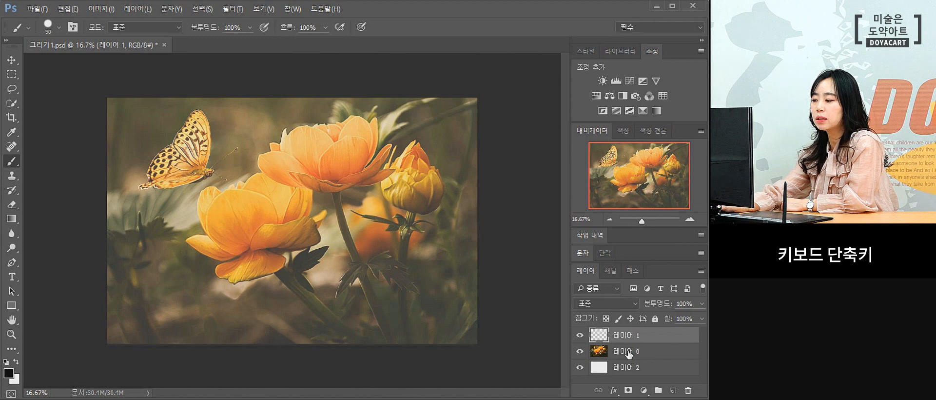
left_click(628, 353)
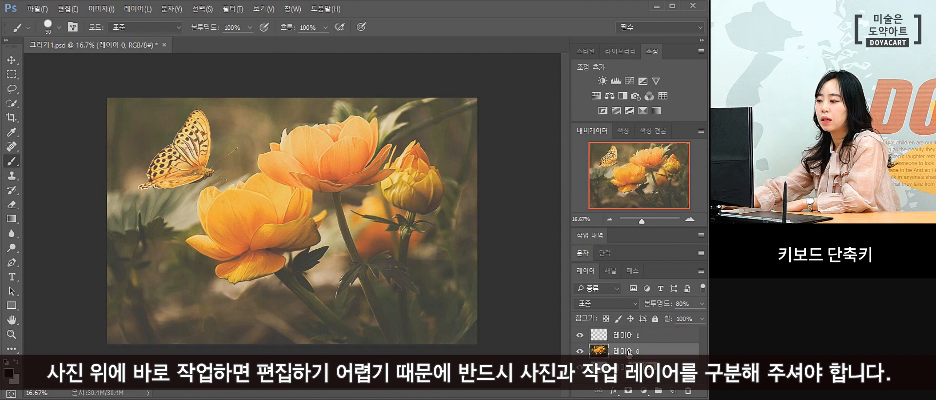
left_click(581, 351)
left_click(580, 351)
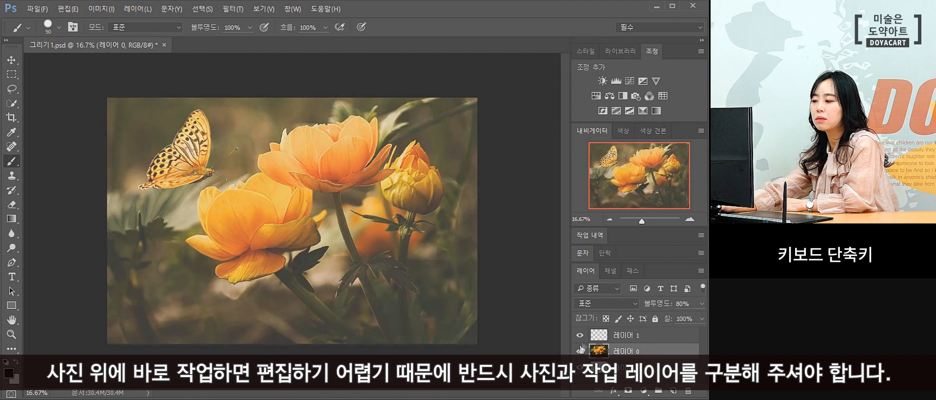
left_click(580, 336)
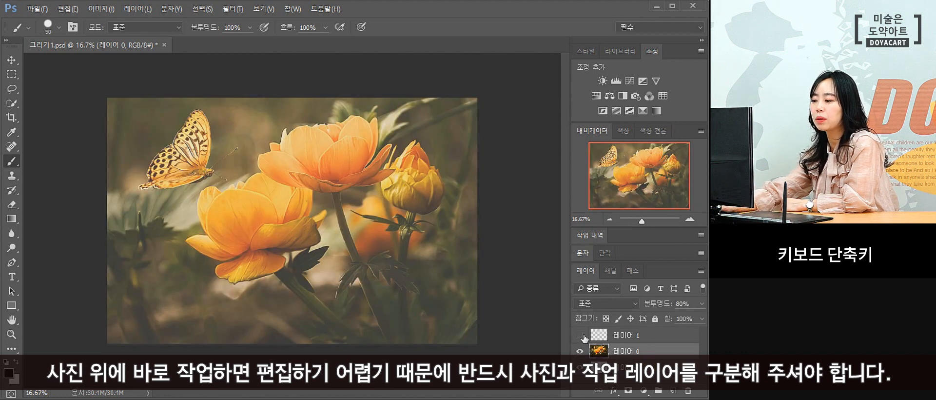
- Select 레이어 1, try a freehand black brush stroke across the flowers and undo it
left_click(618, 336)
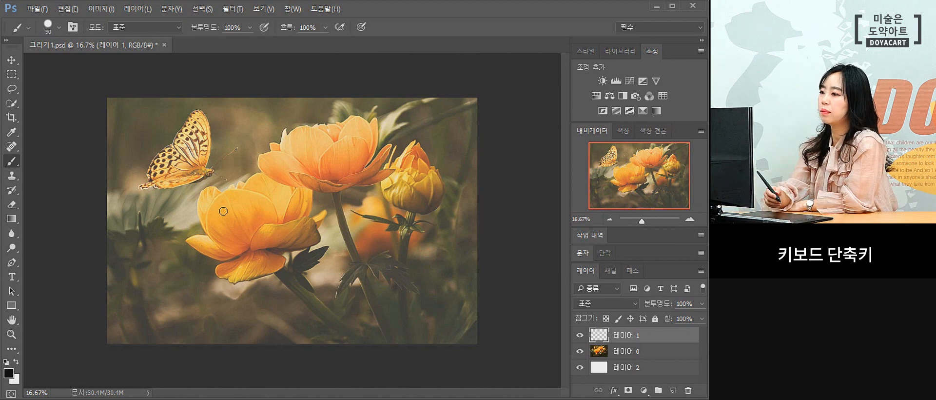
left_click_drag(245, 185, 362, 139)
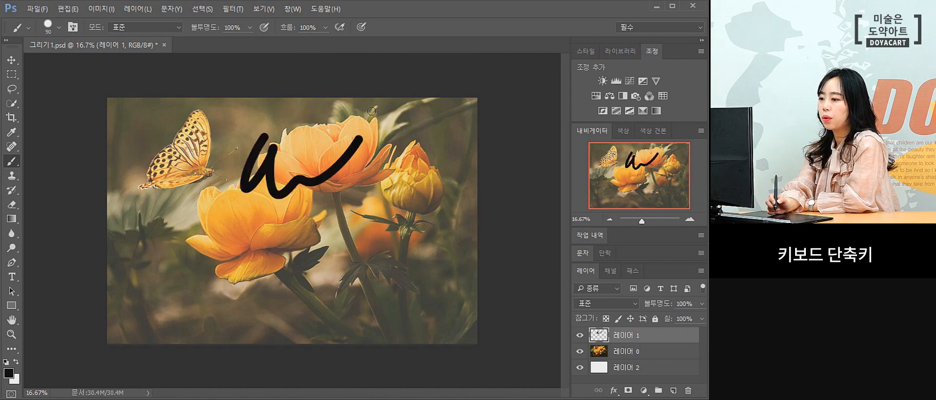
key("ctrl+z")
- Set the size control in the brush's shape settings to pen pressure (펜 압력) and close the brush settings
key("F5")
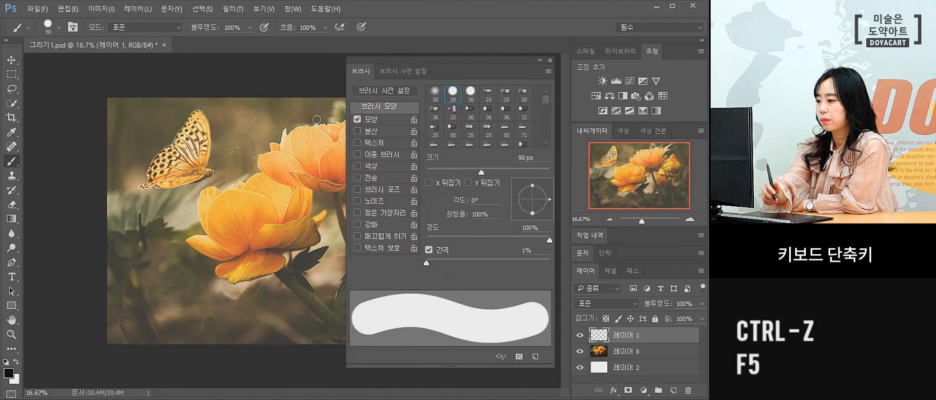
left_click(383, 121)
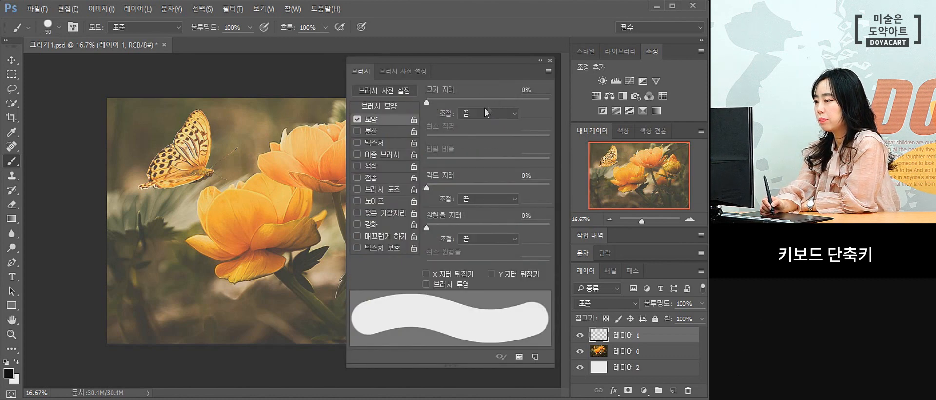
left_click(489, 113)
left_click(486, 139)
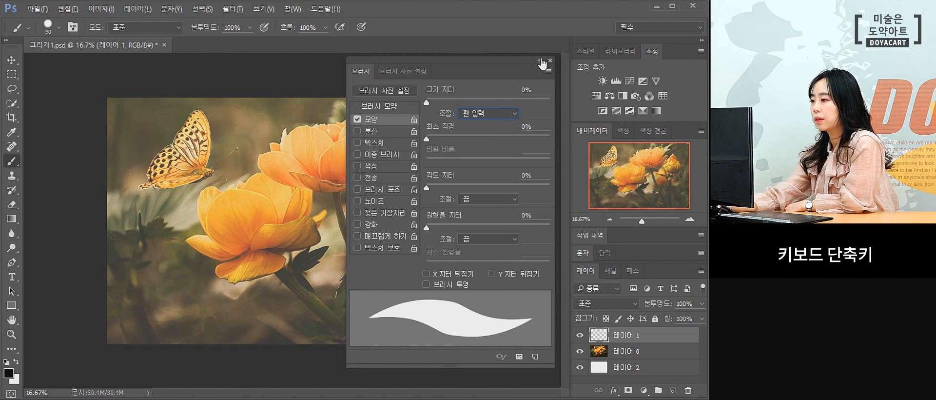
left_click(550, 60)
- Reduce the brush size to 30 px
key("bracketleft")
key("bracketleft")
key("bracketleft")
key("bracketleft")
key("bracketleft")
key("bracketleft")
key("bracketleft")
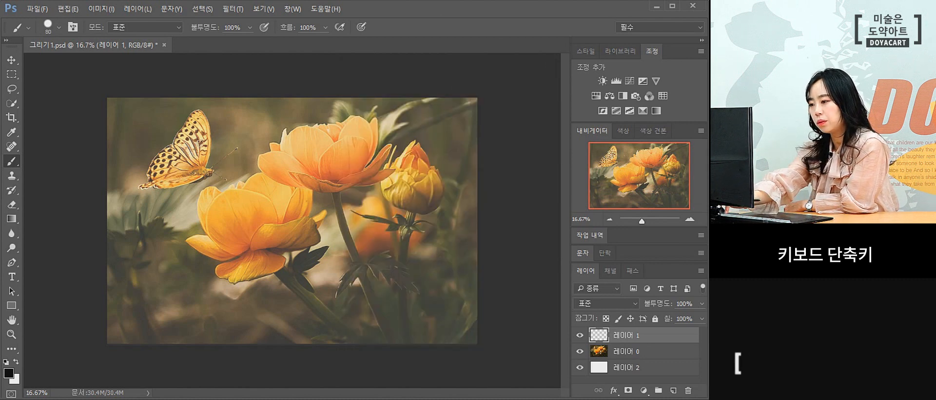
key("bracketleft")
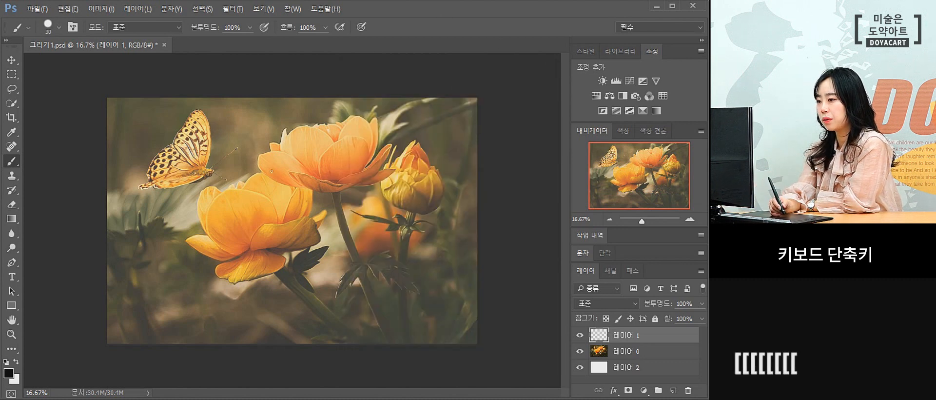
- Check the brush's size and hardness and the foreground color without changing them
left_click(54, 25)
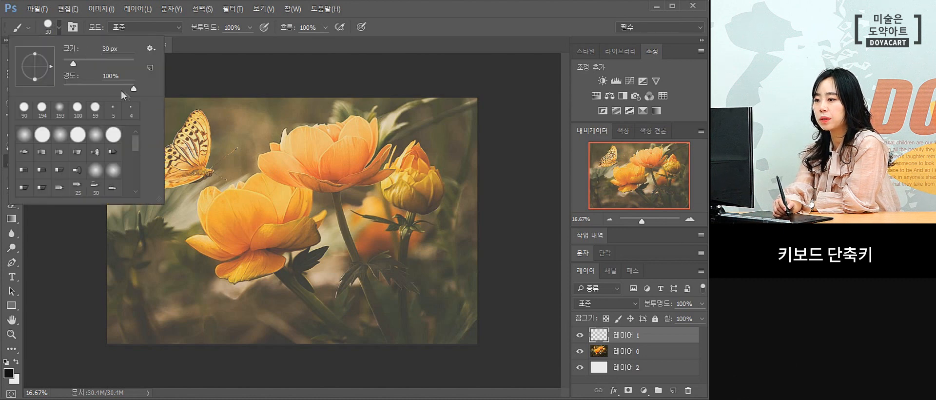
left_click(396, 6)
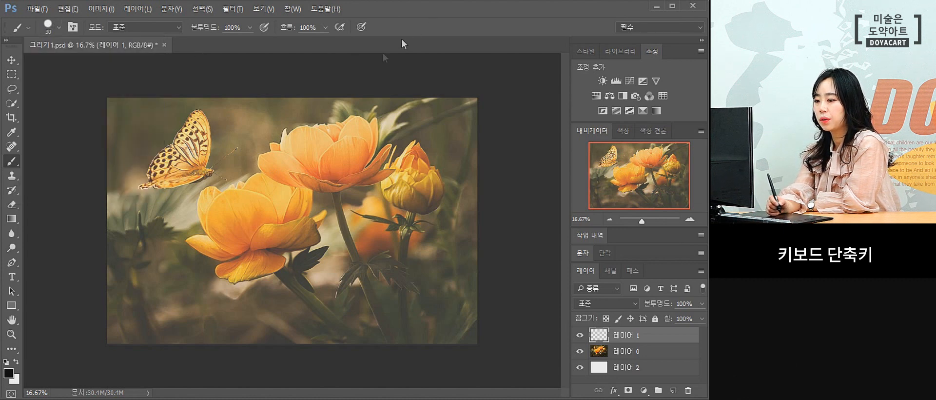
left_click(9, 373)
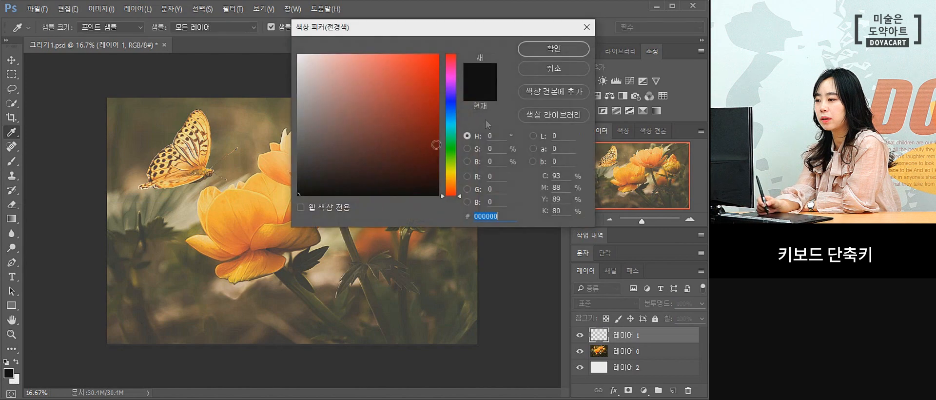
left_click(535, 69)
- Return to the Brush tool and set its size to 20 px for drawing over the flowers
key("z")
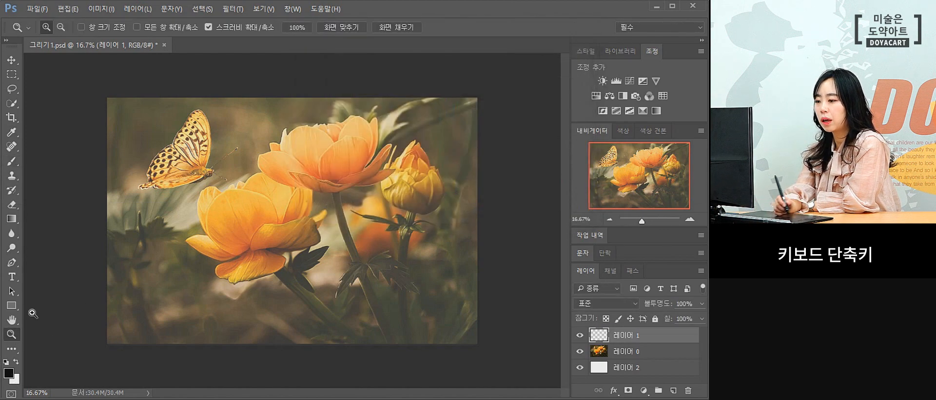
left_click(303, 166)
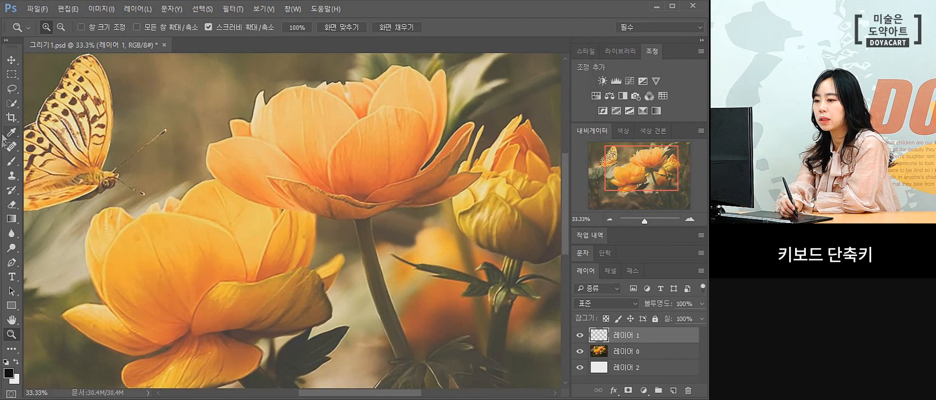
left_click(11, 161)
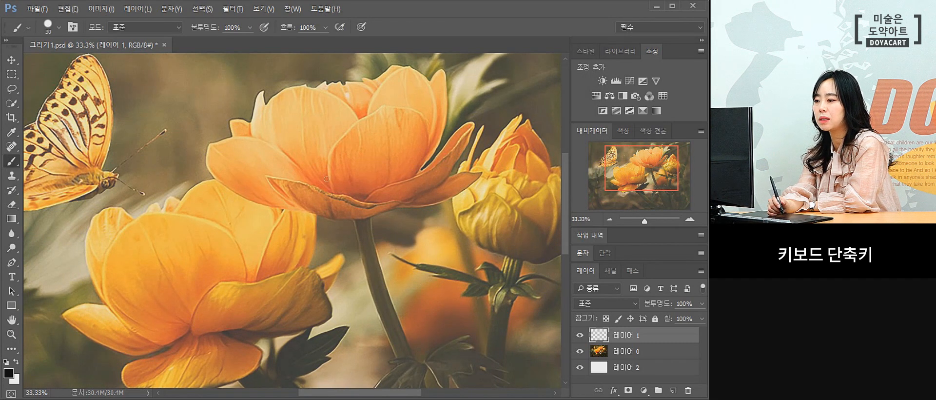
key("bracketleft")
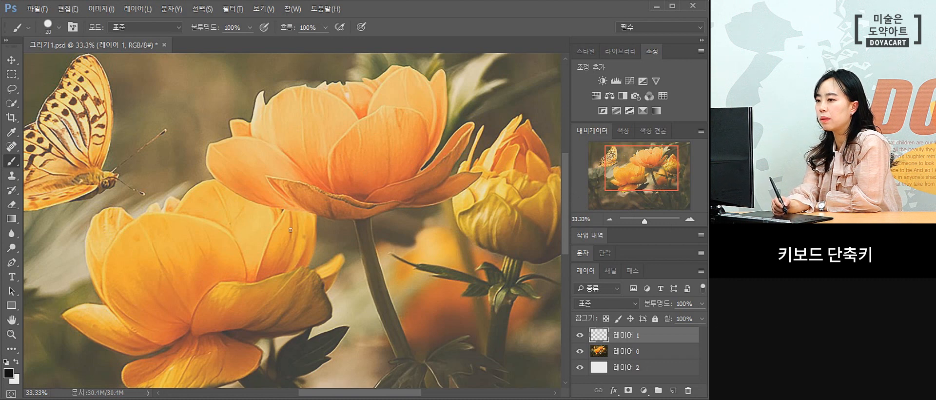
key("bracketleft")
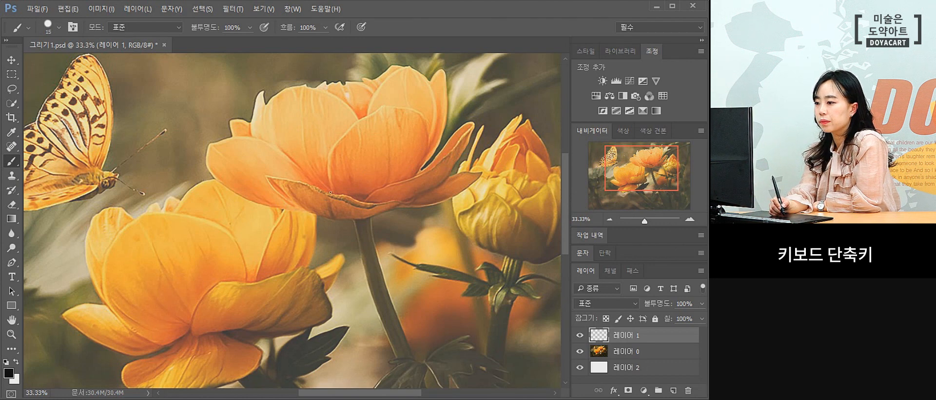
key("ctrl+z")
key("bracketright")
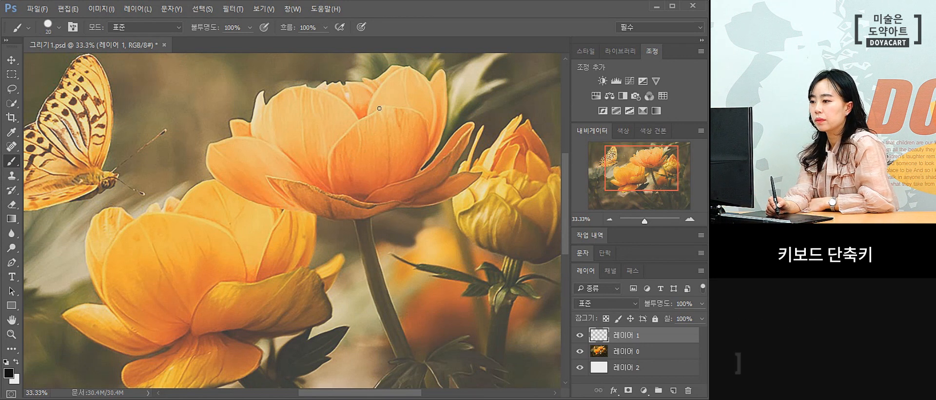
- Trace the upper flower's front central petal and the narrow petals to its right in black, undoing the misplaced stroke on the left
mouse_move(385, 105)
left_mouse_down()
mouse_move(344, 128)
mouse_move(332, 146)
mouse_move(337, 191)
left_mouse_up()
mouse_move(384, 105)
left_mouse_down()
mouse_move(416, 111)
mouse_move(428, 146)
mouse_move(410, 176)
left_mouse_up()
mouse_move(367, 200)
left_mouse_down()
mouse_move(444, 163)
mouse_move(472, 122)
mouse_move(416, 171)
left_mouse_up()
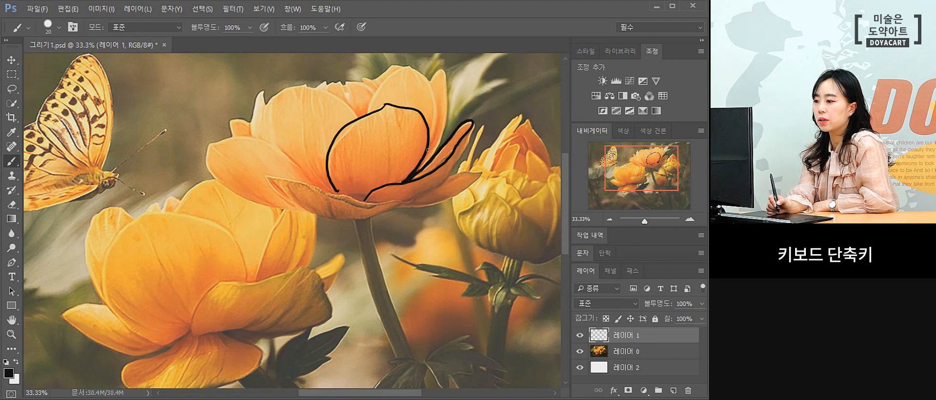
left_click_drag(322, 190, 252, 140)
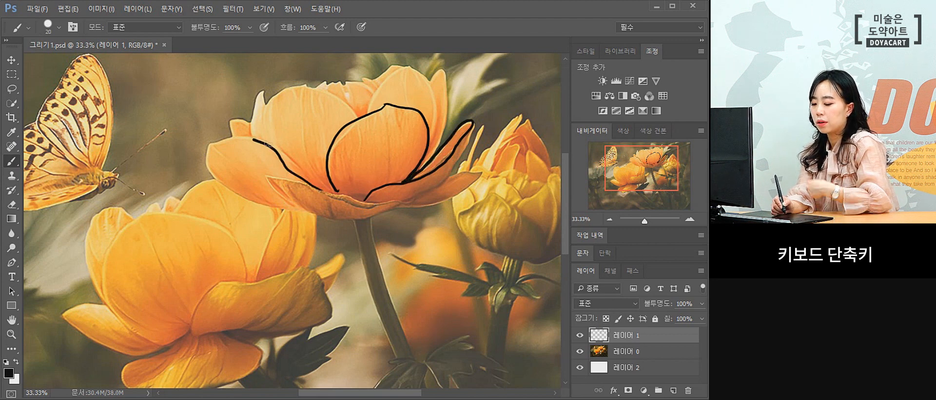
key("ctrl+z")
- Outline the upper flower's large left petal and the curled petals along its base
mouse_move(212, 142)
left_mouse_down()
mouse_move(311, 173)
mouse_move(323, 186)
left_mouse_up()
mouse_move(213, 141)
left_mouse_down()
mouse_move(208, 173)
mouse_move(254, 209)
mouse_move(305, 212)
mouse_move(274, 190)
mouse_move(271, 175)
mouse_move(417, 200)
left_mouse_up()
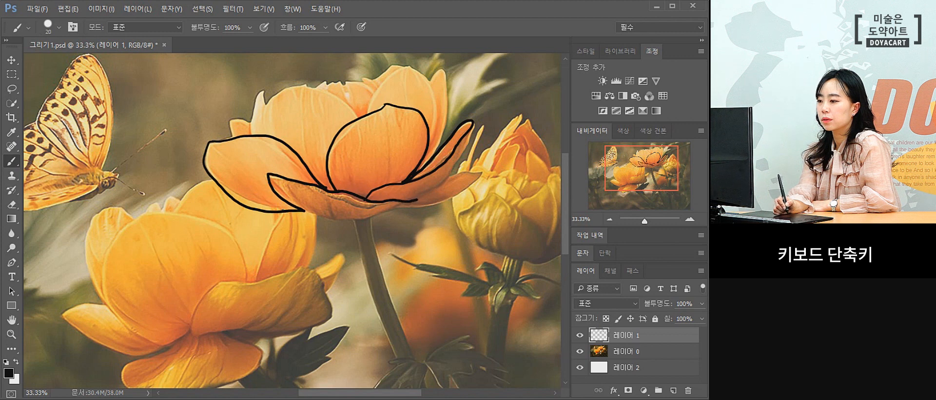
mouse_move(303, 213)
left_mouse_down()
mouse_move(366, 222)
mouse_move(407, 206)
mouse_move(446, 186)
mouse_move(473, 126)
left_mouse_up()
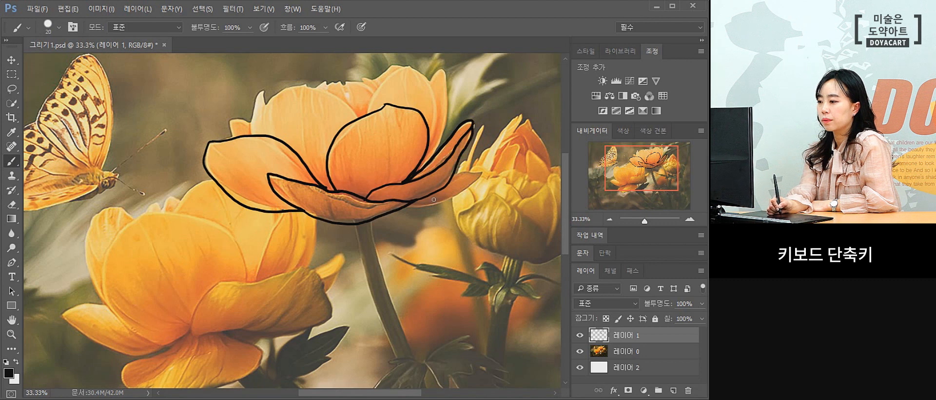
- Trace the lower right petal and the rear petals to complete the upper flower's outline
mouse_move(407, 206)
left_mouse_down()
mouse_move(455, 201)
mouse_move(483, 174)
mouse_move(458, 172)
left_mouse_up()
mouse_move(365, 116)
left_mouse_down()
mouse_move(409, 65)
mouse_move(431, 85)
mouse_move(442, 120)
mouse_move(426, 146)
left_mouse_up()
mouse_move(428, 79)
left_mouse_down()
mouse_move(439, 68)
mouse_move(454, 99)
mouse_move(443, 143)
left_mouse_up()
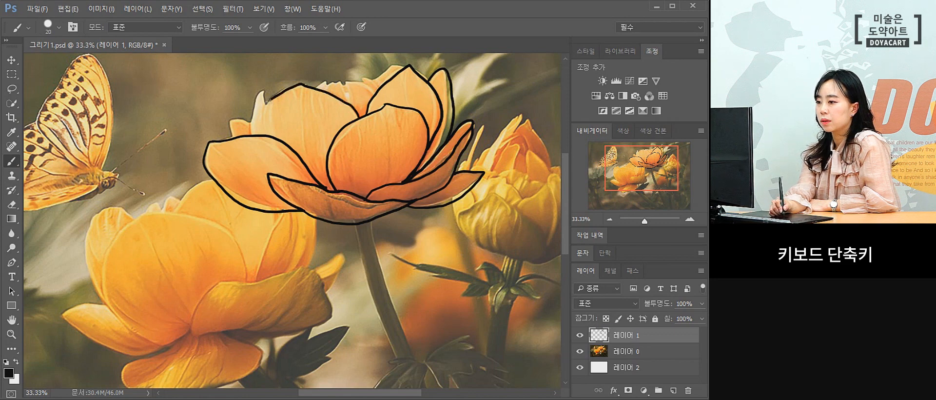
left_click_drag(249, 136, 265, 92)
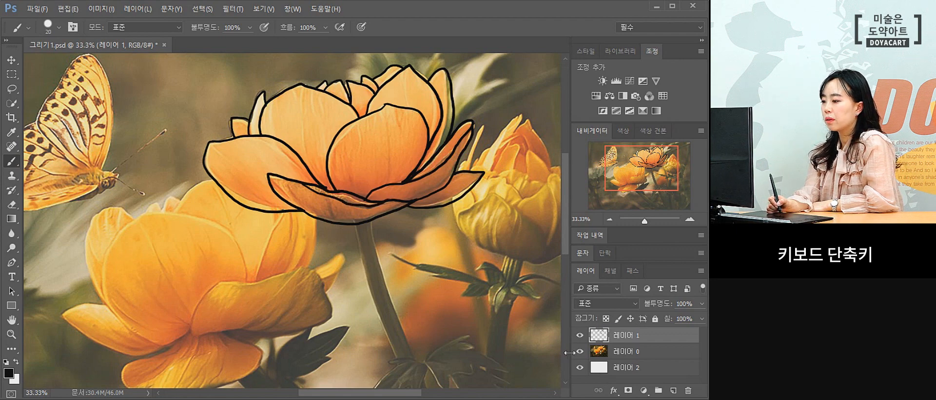
- Hide the photo layer (레이어 0) to check the flower line drawing against the plain background
left_click(580, 351)
key("z")
left_click(448, 142)
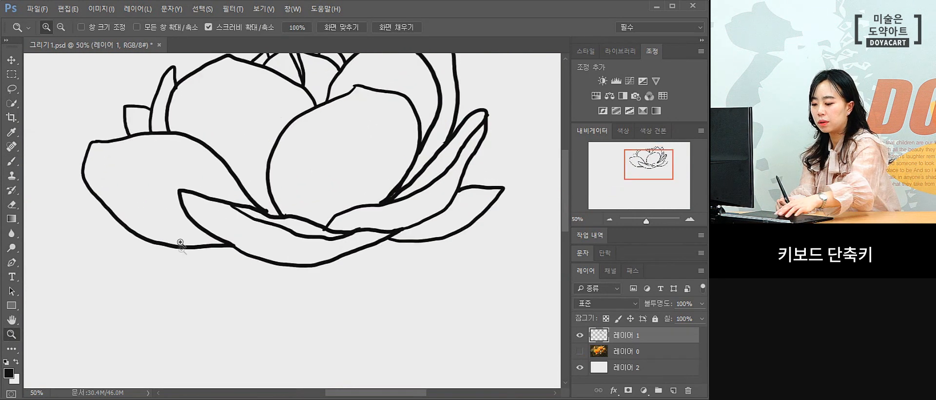
key("space")
left_click_drag(205, 186, 212, 245)
key("b")
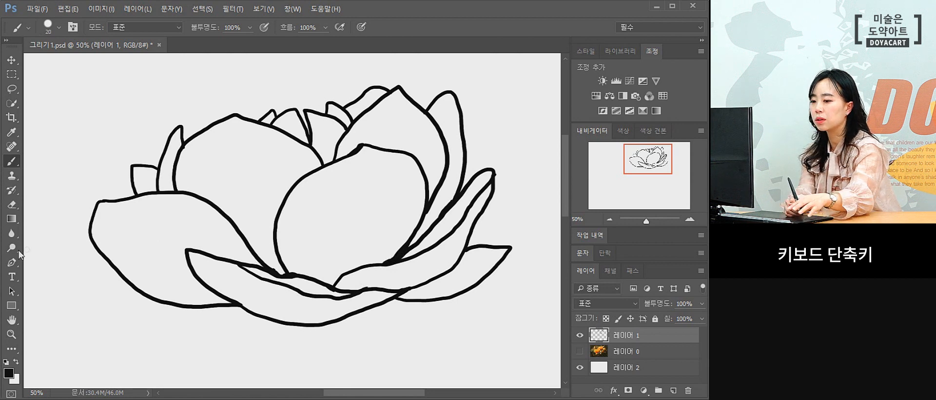
- Move the flower line drawing closer to the middle of the canvas
left_click(12, 334)
left_click(396, 241, "alt")
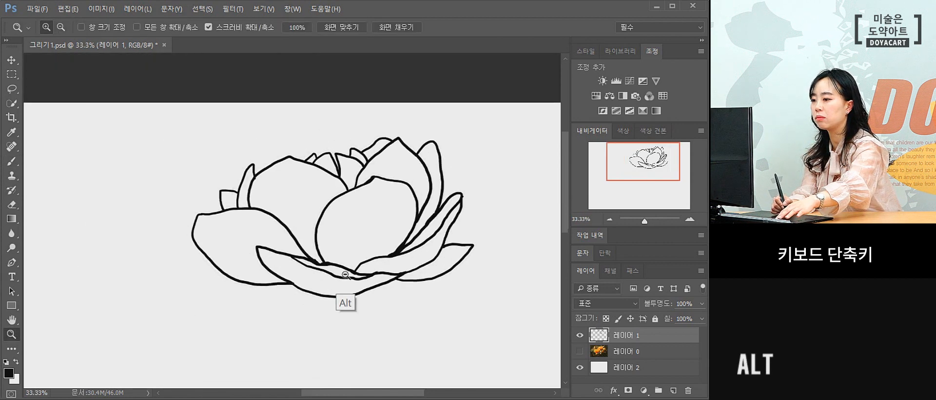
key("v")
mouse_move(331, 205)
left_mouse_down()
mouse_move(301, 282)
mouse_move(286, 161)
left_mouse_up()
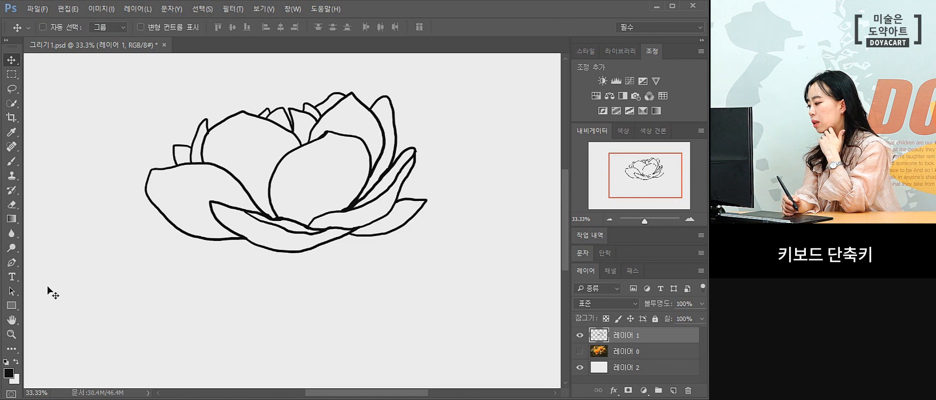
- Enlarge the brush to 175 px and add a new layer above the line drawing for coloring
left_click(13, 161)
key("bracketright")
key("bracketright")
key("bracketright")
key("bracketright")
key("bracketright")
key("bracketright")
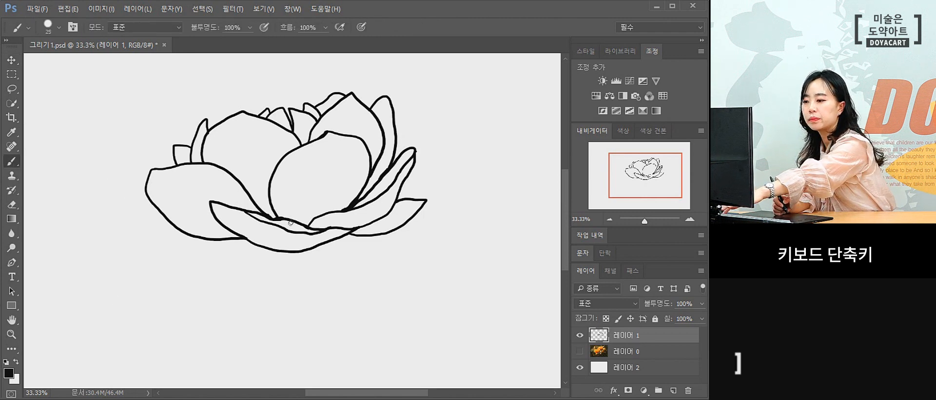
key("bracketright")
key("bracketright")
key("bracketright")
key("bracketright")
key("bracketright")
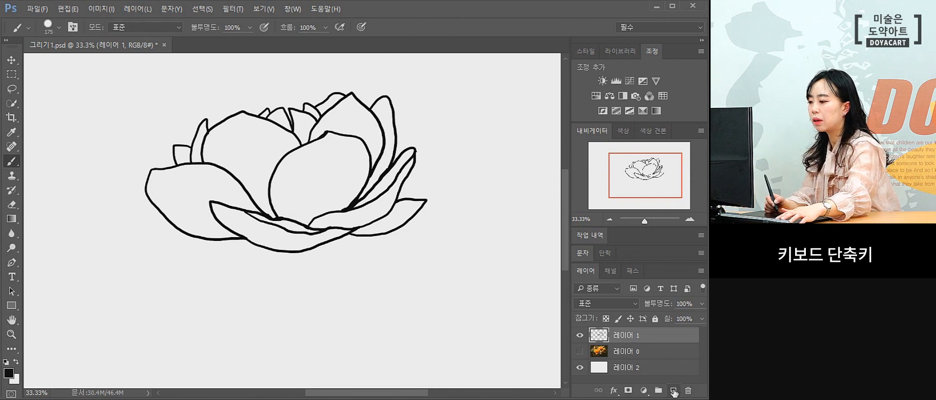
left_click(674, 391)
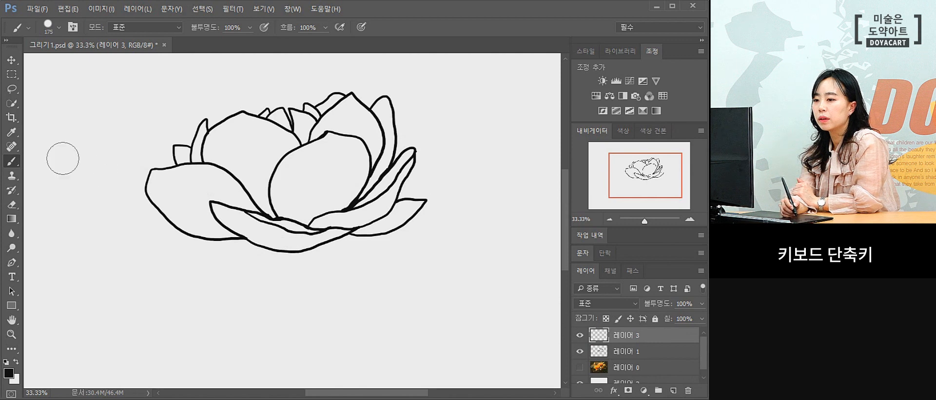
- Set the foreground color to coral and paint the whole front central petal with it
left_click(9, 374)
mouse_move(335, 131)
left_mouse_down()
mouse_move(357, 35)
mouse_move(380, 26)
left_mouse_up()
left_click(553, 48)
mouse_move(319, 159)
left_mouse_down()
mouse_move(300, 183)
mouse_move(308, 202)
mouse_move(322, 185)
mouse_move(328, 139)
mouse_move(293, 168)
mouse_move(300, 184)
mouse_move(287, 202)
mouse_move(290, 168)
mouse_move(280, 208)
mouse_move(306, 216)
mouse_move(356, 188)
mouse_move(364, 161)
mouse_move(350, 143)
mouse_move(322, 136)
mouse_move(360, 146)
mouse_move(354, 155)
left_mouse_up()
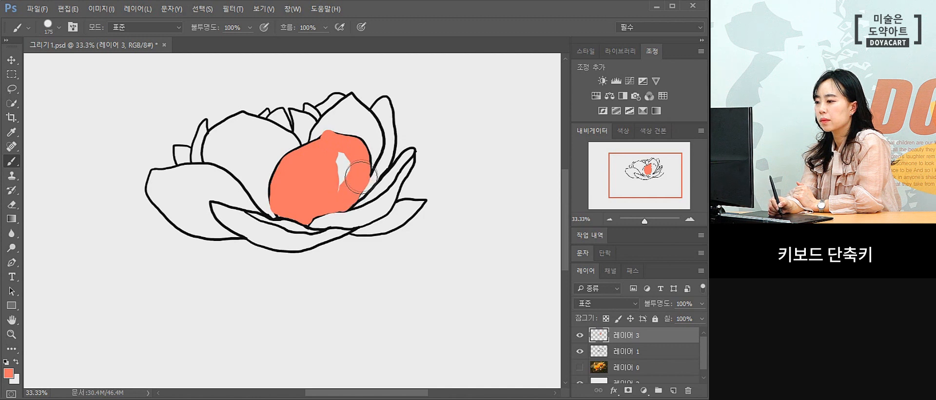
left_click_drag(355, 168, 341, 170)
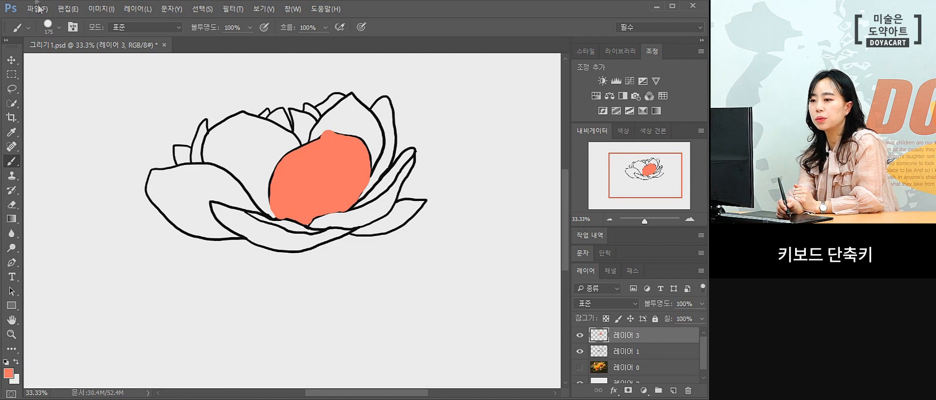
- Switch to a soft round brush at 175 px and let pen pressure control its opacity and size
left_click(58, 28)
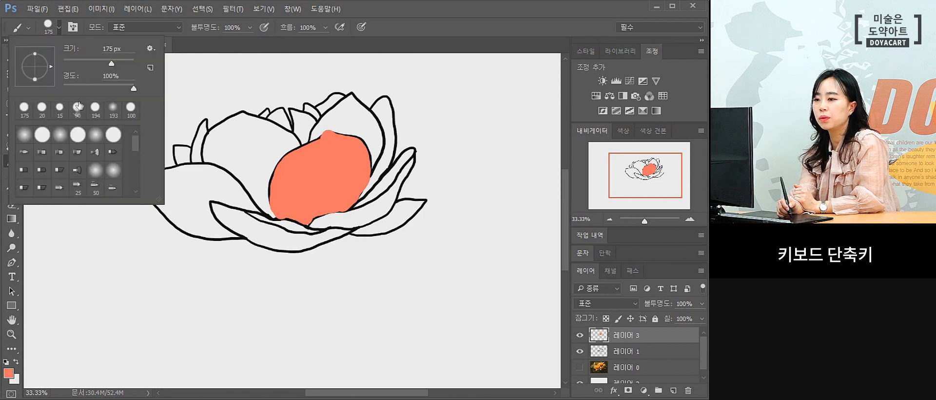
left_click(389, 6)
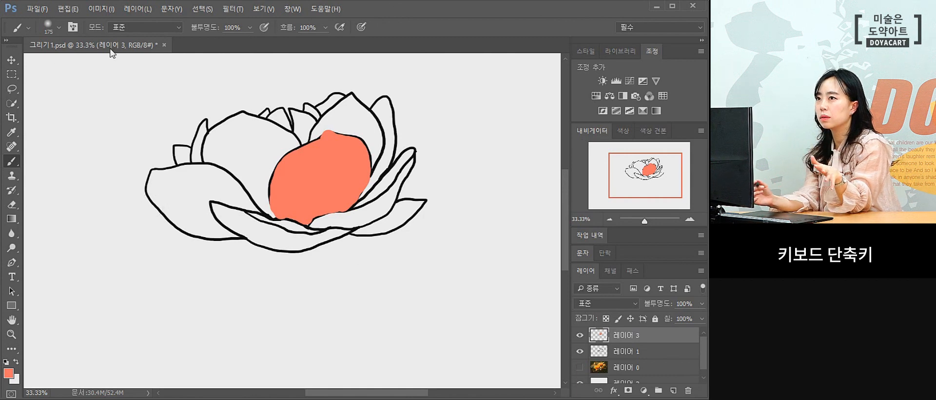
left_click(293, 9)
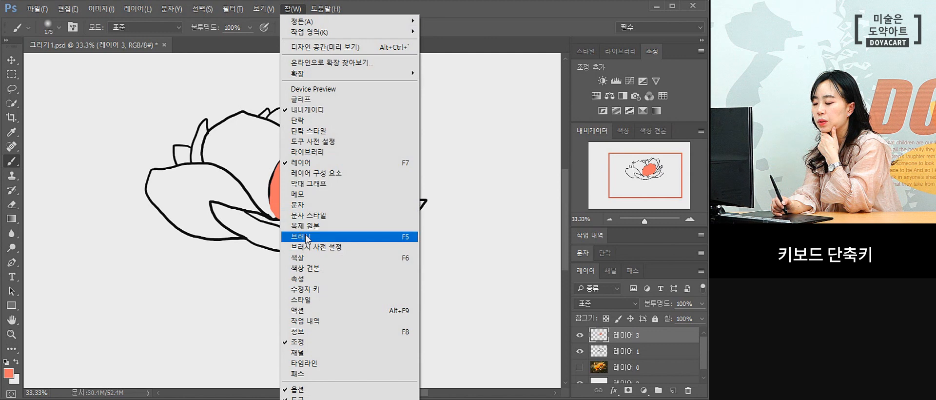
left_click(294, 10)
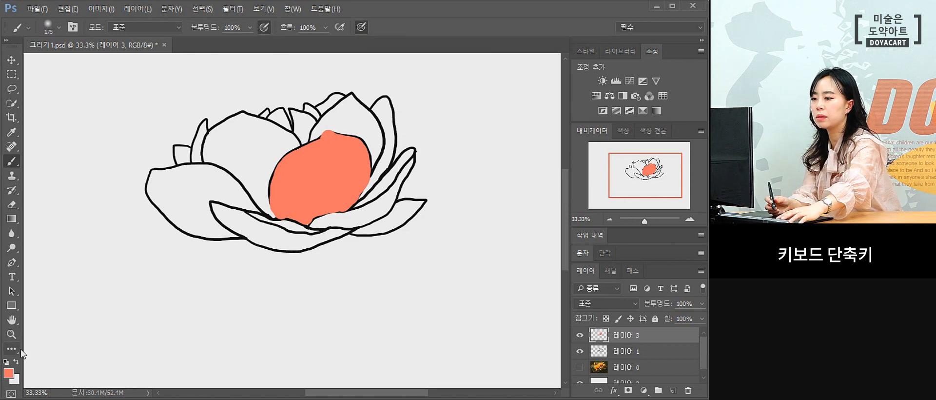
- Set the foreground color to light pink (#ffb7b7) and enlarge the soft brush to 600 px
left_click(13, 373)
mouse_move(352, 56)
left_mouse_down()
mouse_move(355, 49)
mouse_move(351, 95)
mouse_move(337, 51)
left_mouse_up()
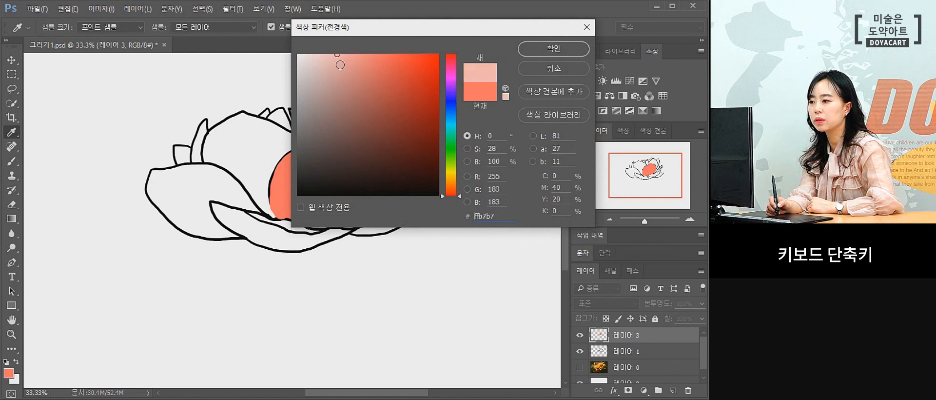
left_click(544, 51)
key("b")
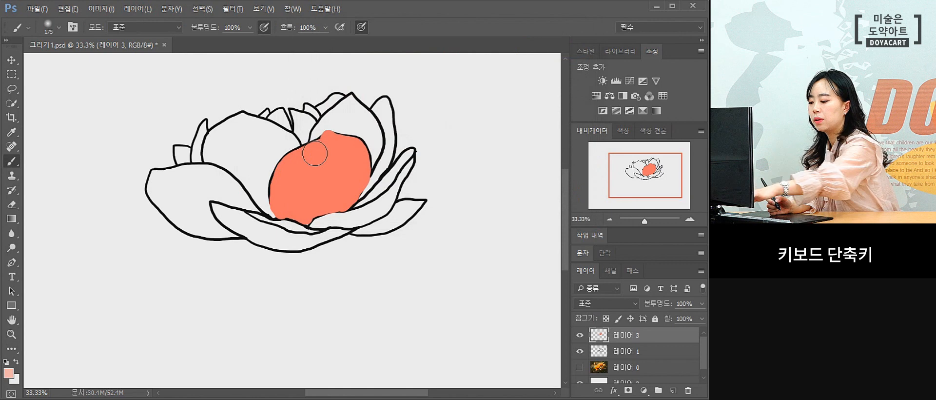
key("bracketright")
key("bracketright")
key("bracketright")
key("bracketright")
key("bracketright")
key("bracketright")
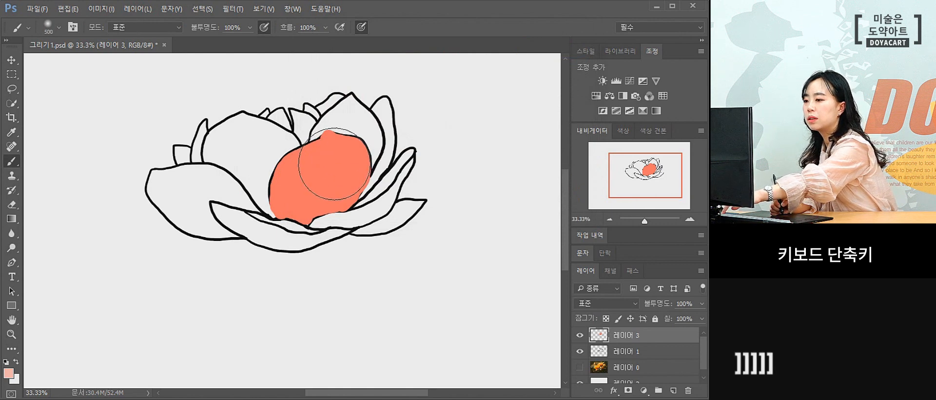
- Lock the transparent pixels of the color layer (레이어 3) and shade the coral petal's upper part with light pink
left_click(606, 319)
mouse_move(299, 164)
left_mouse_down()
mouse_move(327, 143)
mouse_move(313, 166)
left_mouse_up()
key("ctrl+z")
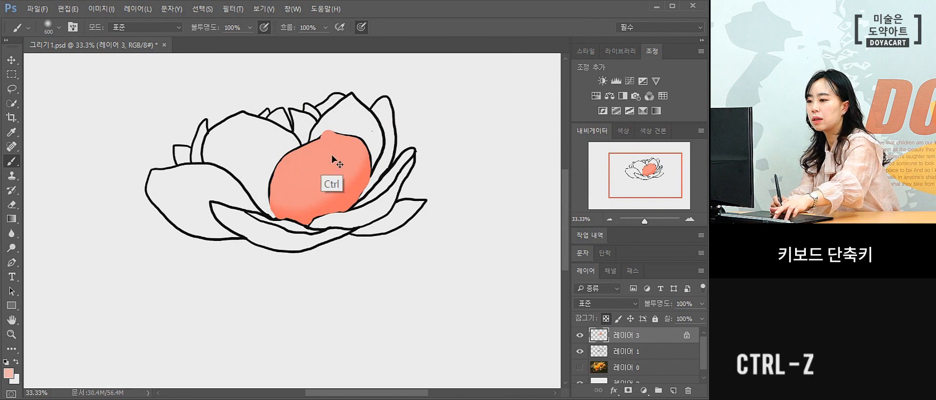
mouse_move(325, 142)
left_mouse_down()
mouse_move(274, 166)
mouse_move(329, 144)
mouse_move(279, 178)
mouse_move(392, 118)
mouse_move(399, 125)
mouse_move(318, 165)
mouse_move(341, 173)
left_mouse_up()
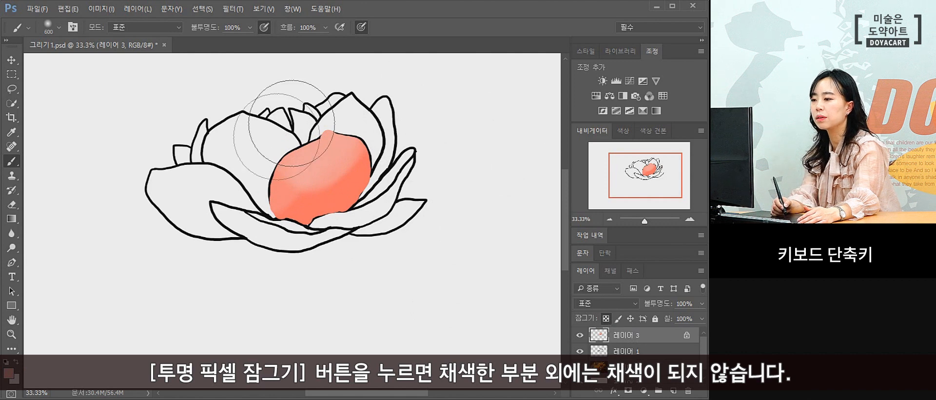
mouse_move(248, 243)
left_mouse_down()
mouse_move(327, 177)
mouse_move(295, 167)
mouse_move(435, 150)
mouse_move(336, 190)
mouse_move(378, 214)
mouse_move(381, 191)
mouse_move(306, 179)
mouse_move(340, 167)
mouse_move(293, 165)
mouse_move(377, 105)
mouse_move(288, 151)
mouse_move(298, 161)
left_mouse_up()
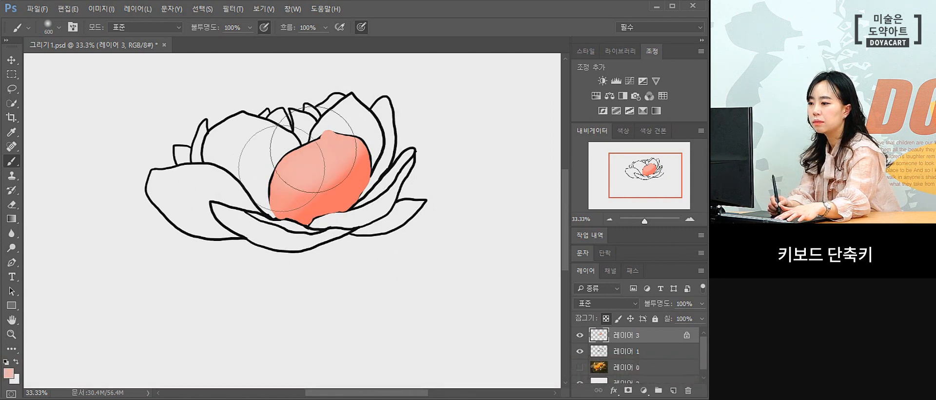
- Choose a more saturated red-orange, reduce the brush to 400 px and darken the base of the petal
right_click(368, 214, "alt+shift")
left_click_drag(371, 213, 412, 209)
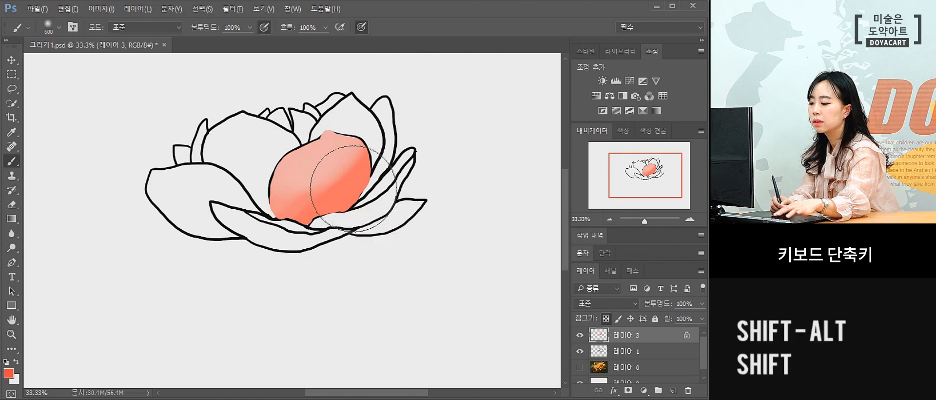
key("bracketleft")
key("bracketleft")
key("bracketleft")
key("bracketleft")
key("bracketleft")
key("bracketright")
key("bracketright")
key("bracketright")
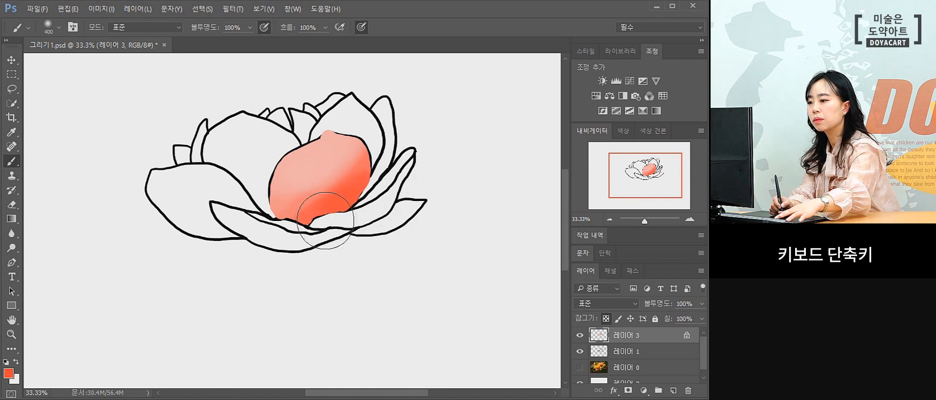
- Blend the petal with colors sampled from it and a pale pink highlight at its tip, undoing the last stroke
left_click(363, 163, "alt")
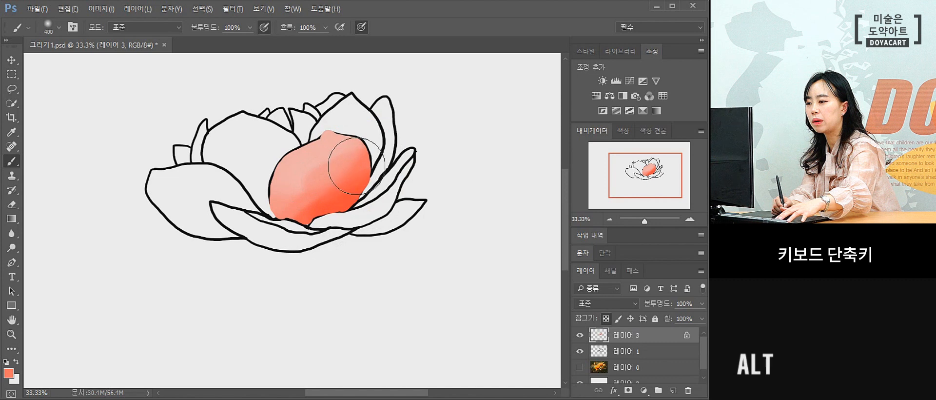
left_click(311, 151, "alt")
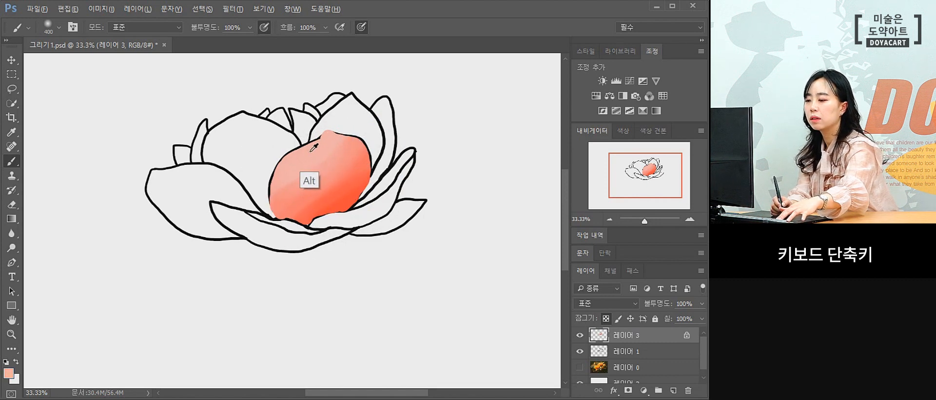
right_click(311, 151, "alt+shift")
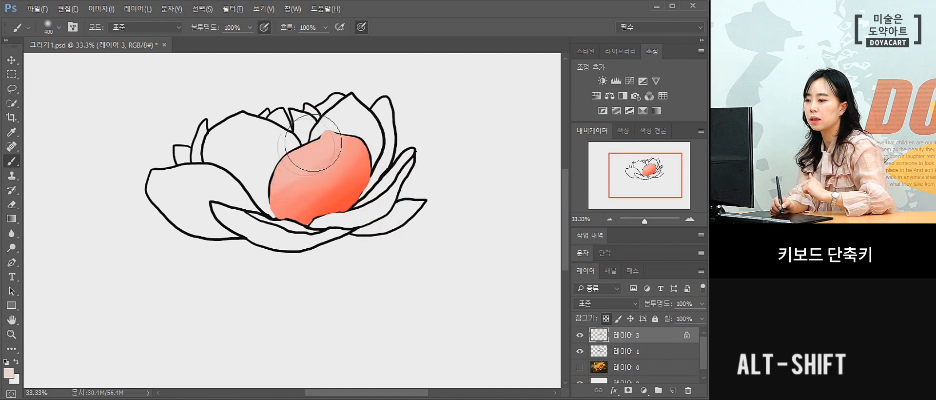
mouse_move(317, 138)
left_mouse_down()
mouse_move(337, 118)
mouse_move(301, 151)
mouse_move(328, 129)
mouse_move(361, 149)
left_mouse_up()
left_click(317, 177, "alt")
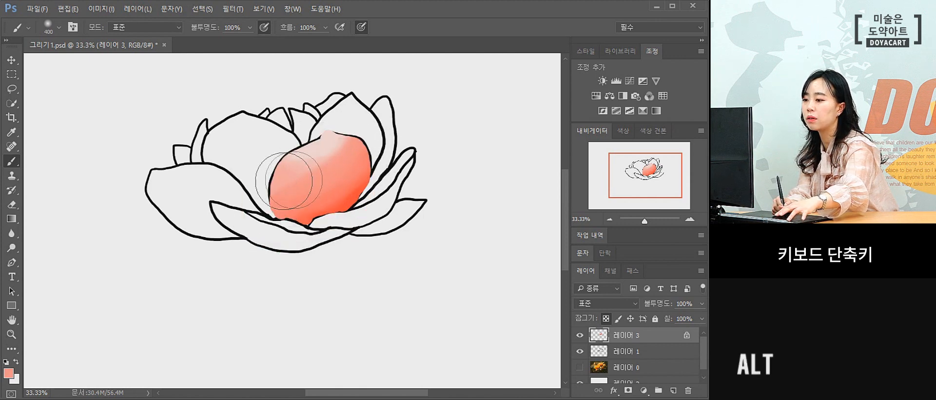
left_click_drag(362, 157, 307, 176)
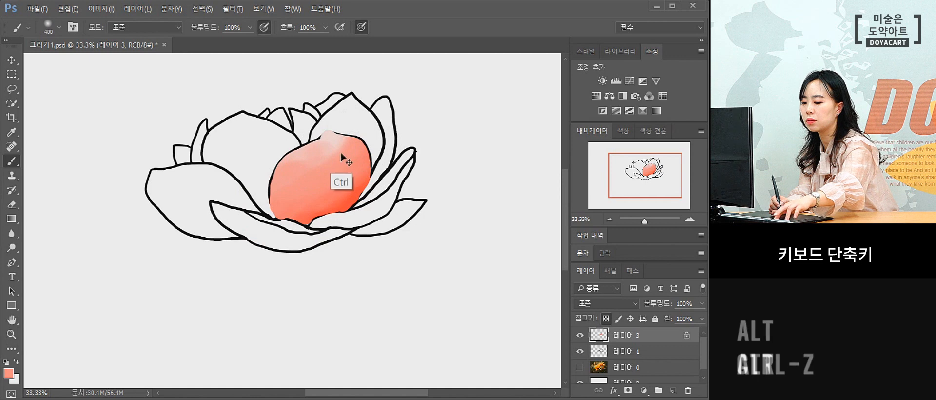
key("ctrl+z")
- Enlarge the soft brush to 700 px and blend the pale highlight at the petal's tip into the coral
key("bracketright")
key("bracketright")
key("bracketright")
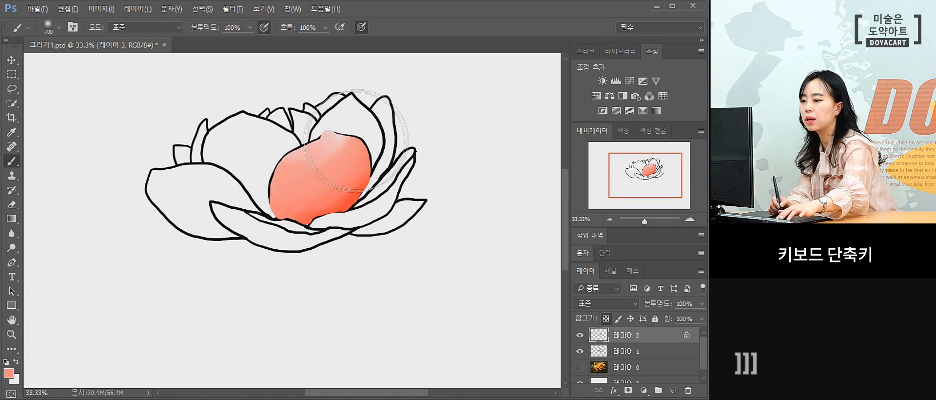
- Choose a paler pink and shade the petal's upper part, reducing the soft brush to 500 px
key("alt")
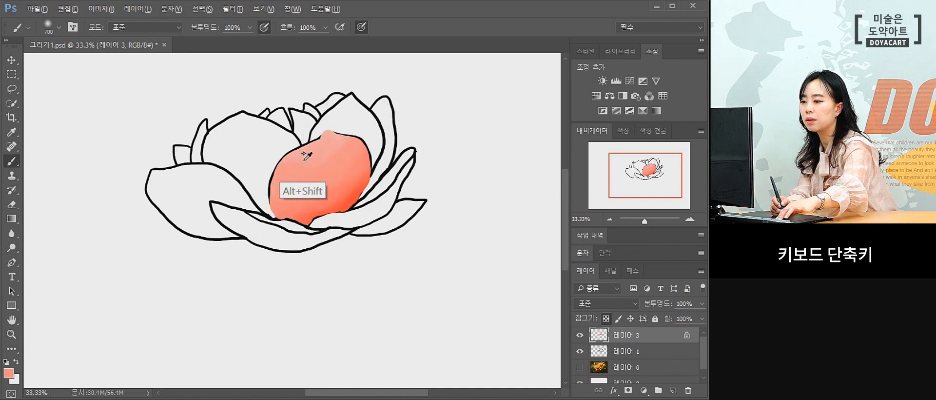
right_click(309, 151, "alt+shift")
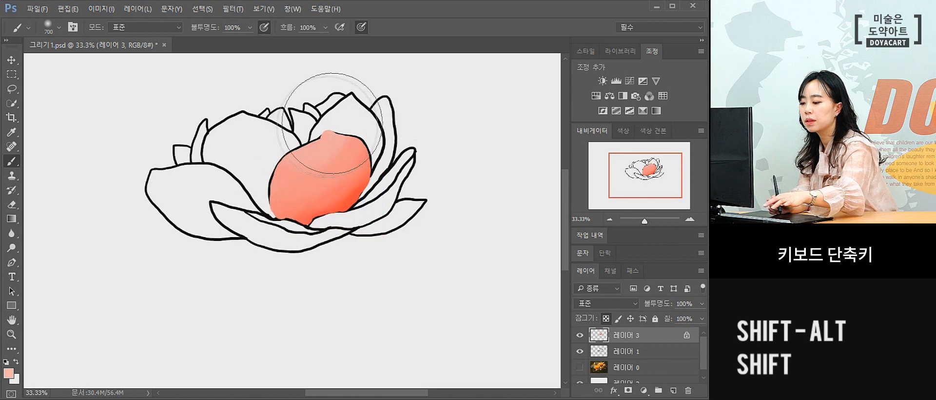
key("bracketright")
key("bracketright")
key("bracketleft")
key("bracketleft")
key("bracketleft")
key("bracketleft")
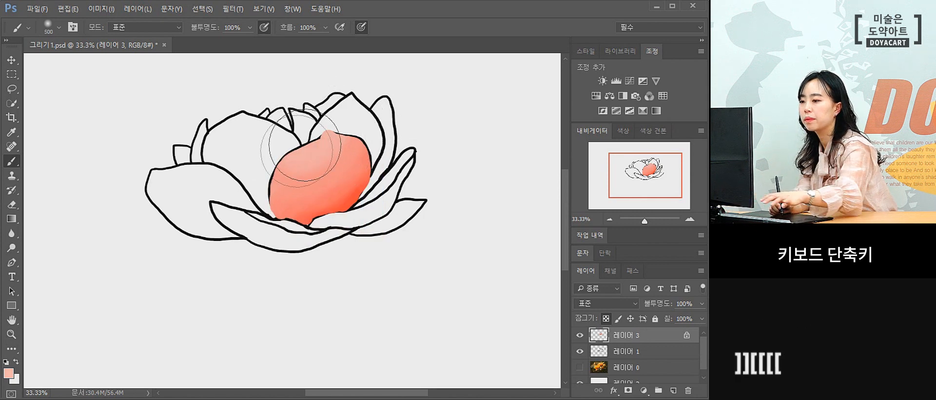
- Sample the coral from the petal's lower right and blend the shading there, with the brush enlarged to 600 px
key("alt")
left_click(343, 186, "alt")
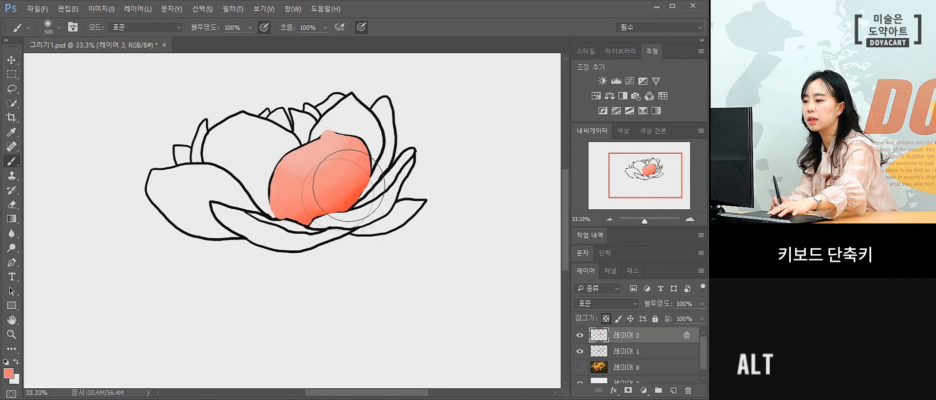
key("bracketright")
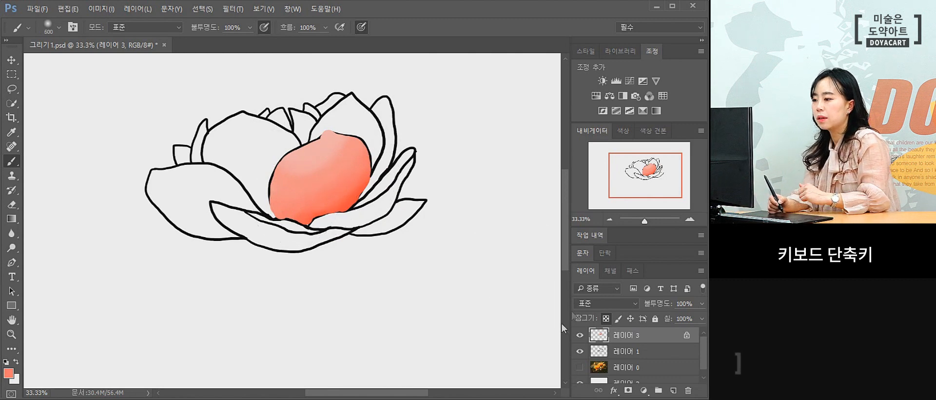
- Hide the line drawing layer (레이어 1) to check the petal's shading on its own, and show it again
left_click(580, 352)
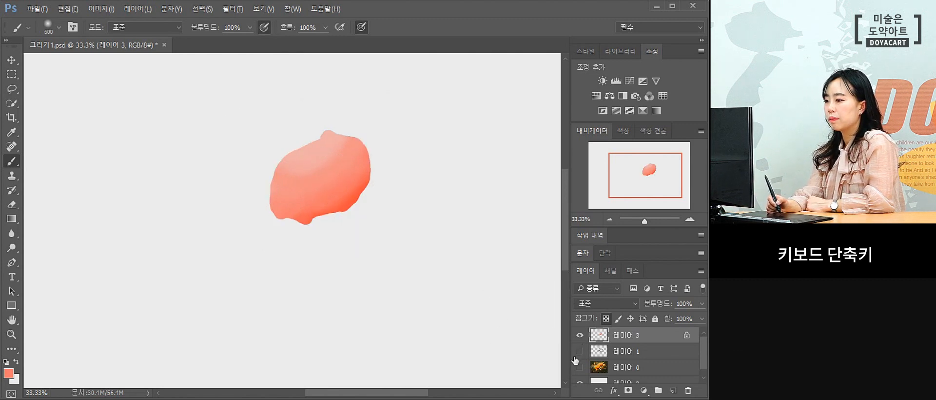
left_click(580, 352)
- Try further blending on the petal with a sampled color and undo the latest strokes
key("alt")
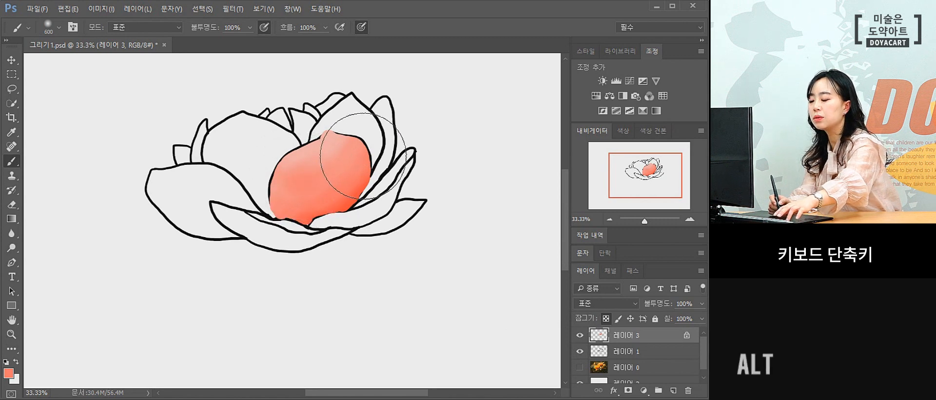
key("ctrl+z")
key("ctrl+alt+z")
key("alt")
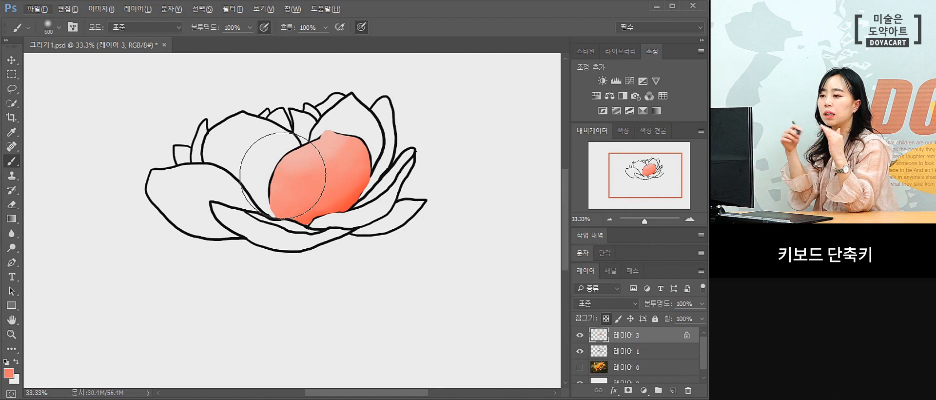